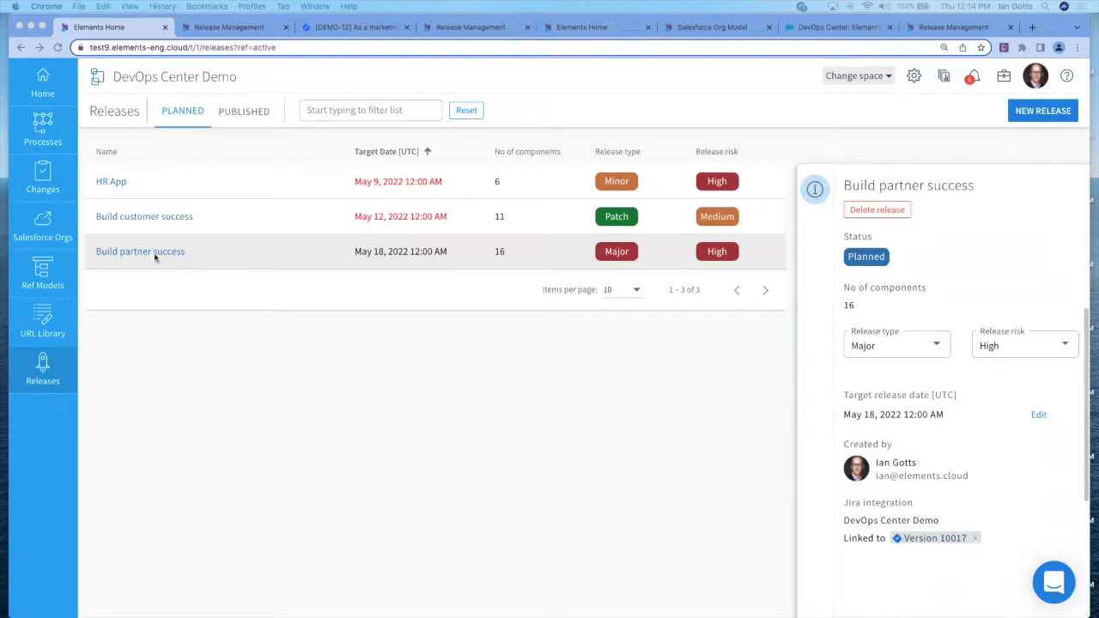
# Examine the details of story 16 in the Build partner success release and its linked Jira issue DEMO-12
pyautogui.click(226, 27)
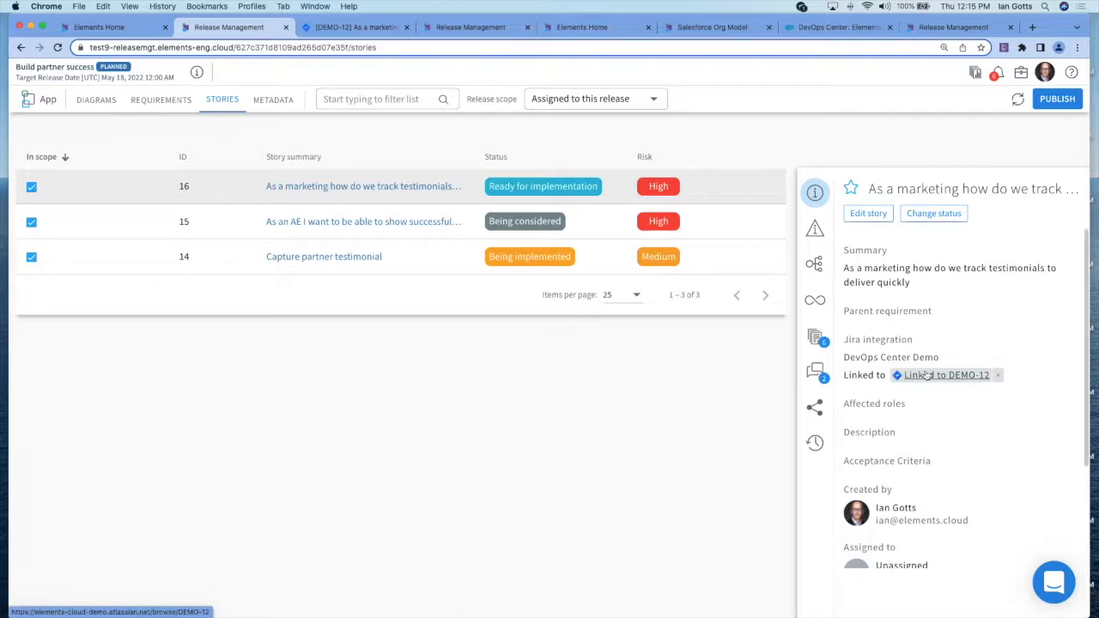
pyautogui.click(367, 28)
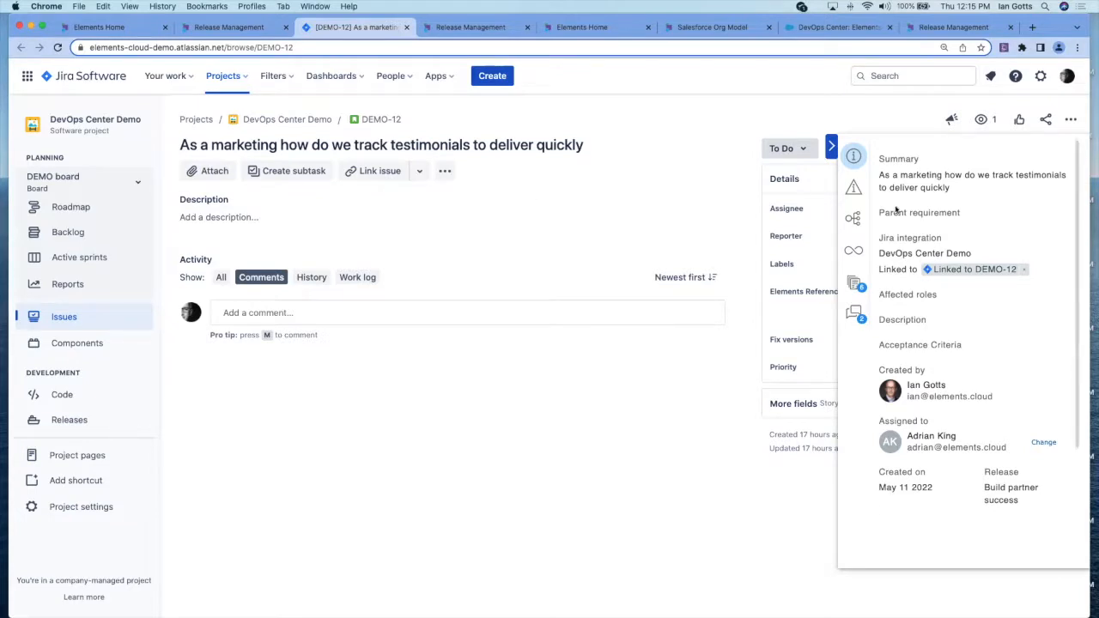
pyautogui.click(240, 28)
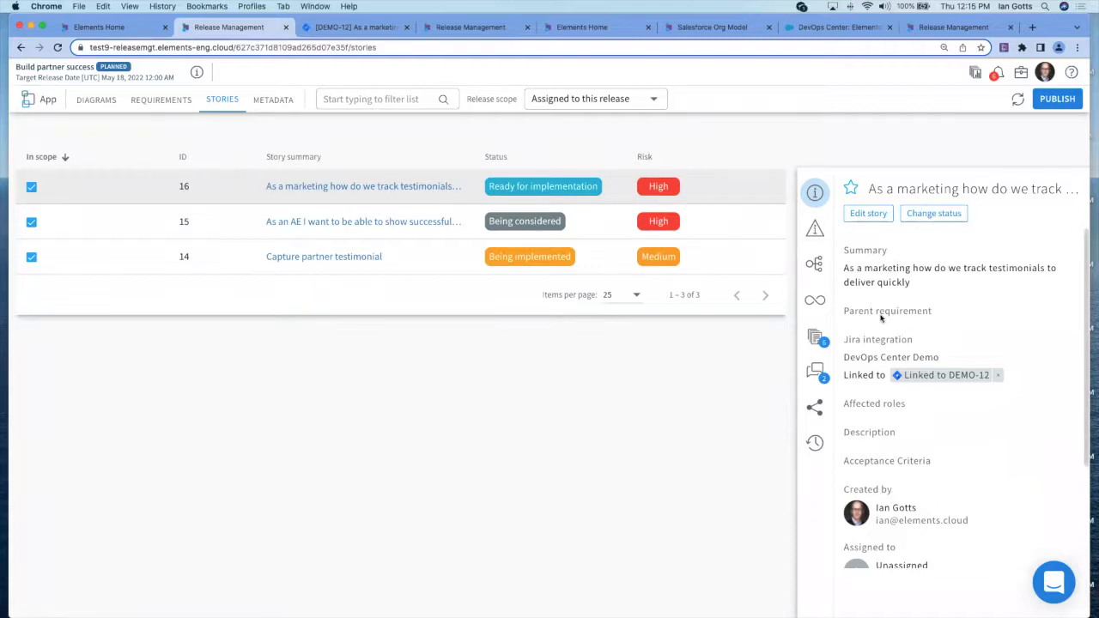
pyautogui.scroll(-2, 909, 330)
pyautogui.scroll(-4, 909, 329)
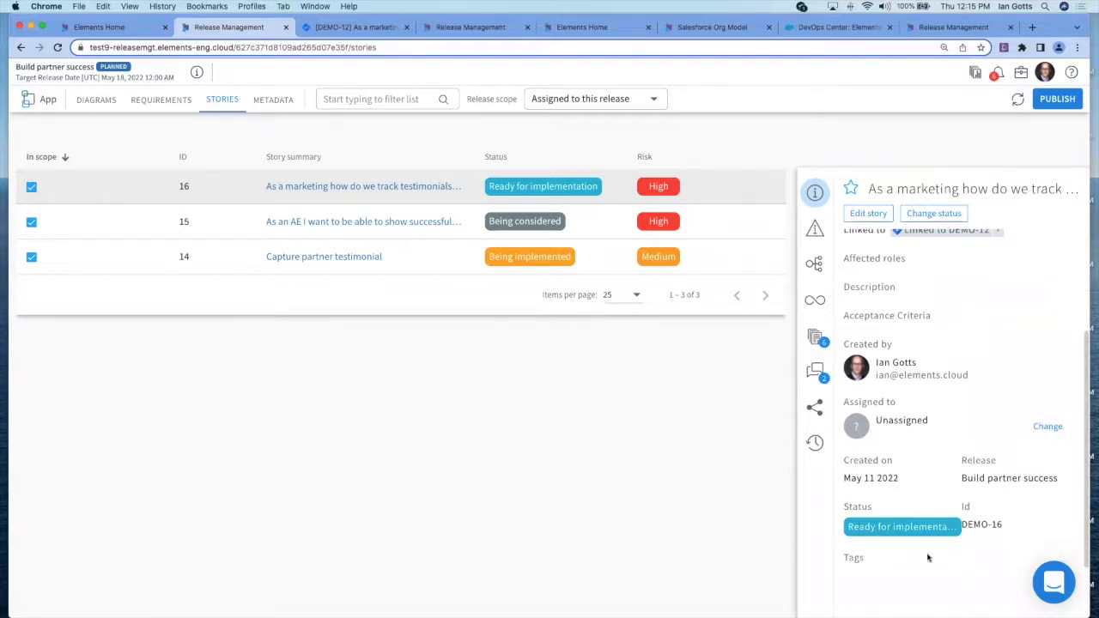
pyautogui.scroll(3, 876, 502)
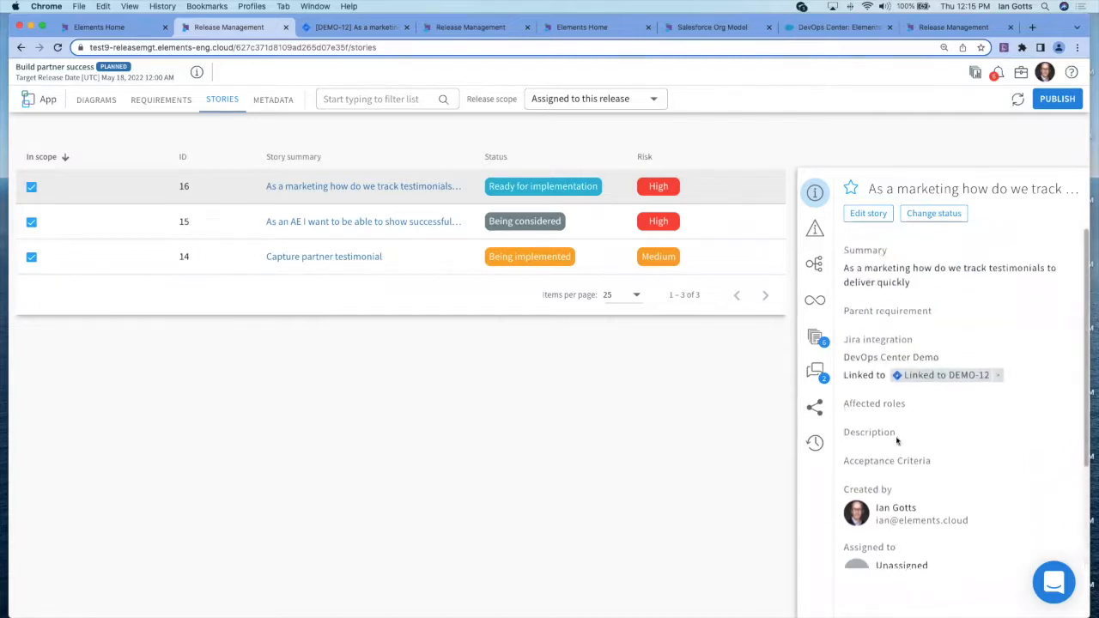
# Examine the story's risk assessment, including the expanded impact and complexity assessments
pyautogui.click(815, 228)
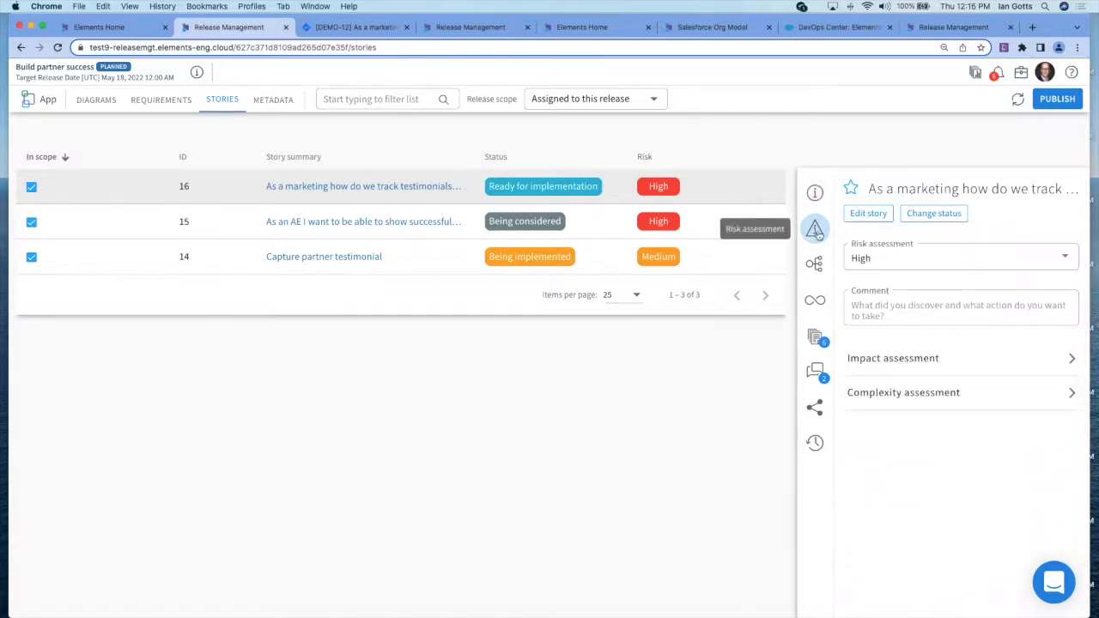
pyautogui.click(816, 230)
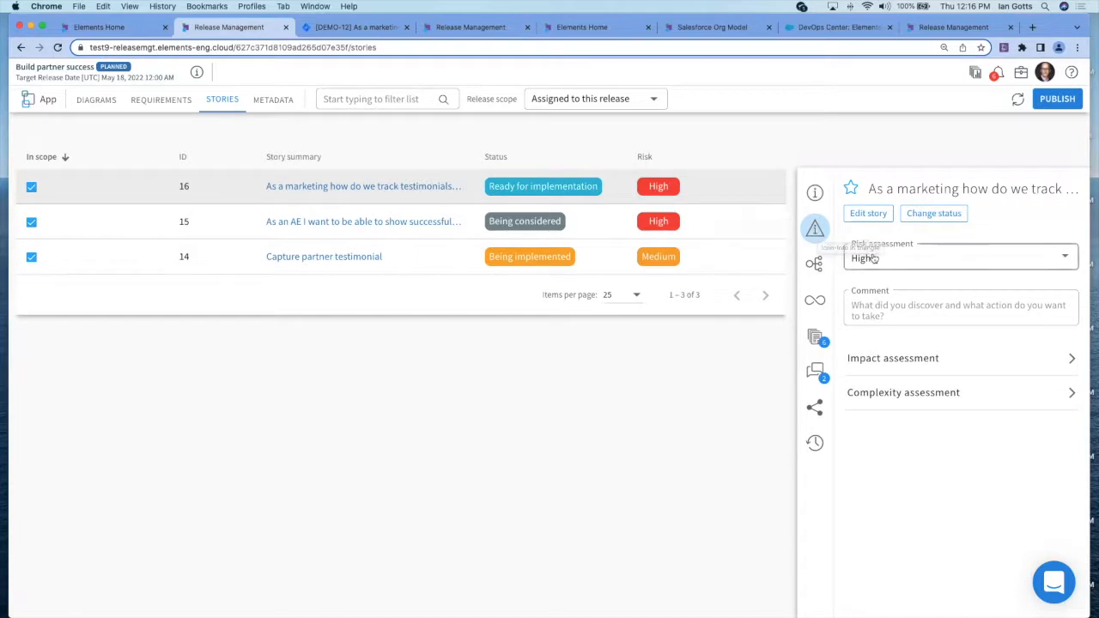
pyautogui.click(1070, 360)
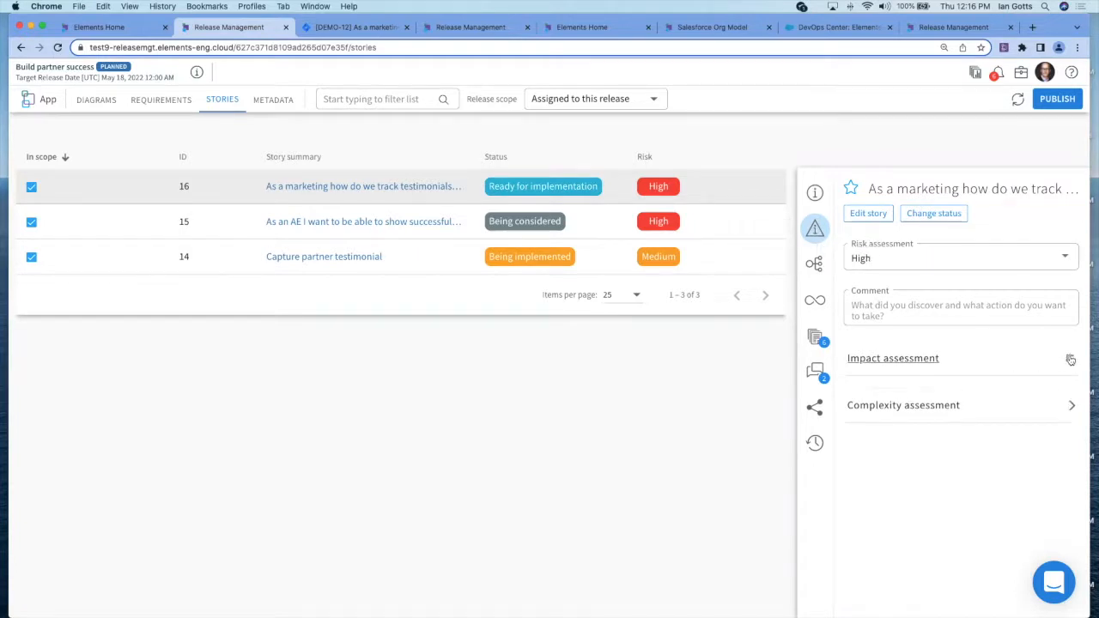
pyautogui.scroll(-1, 989, 459)
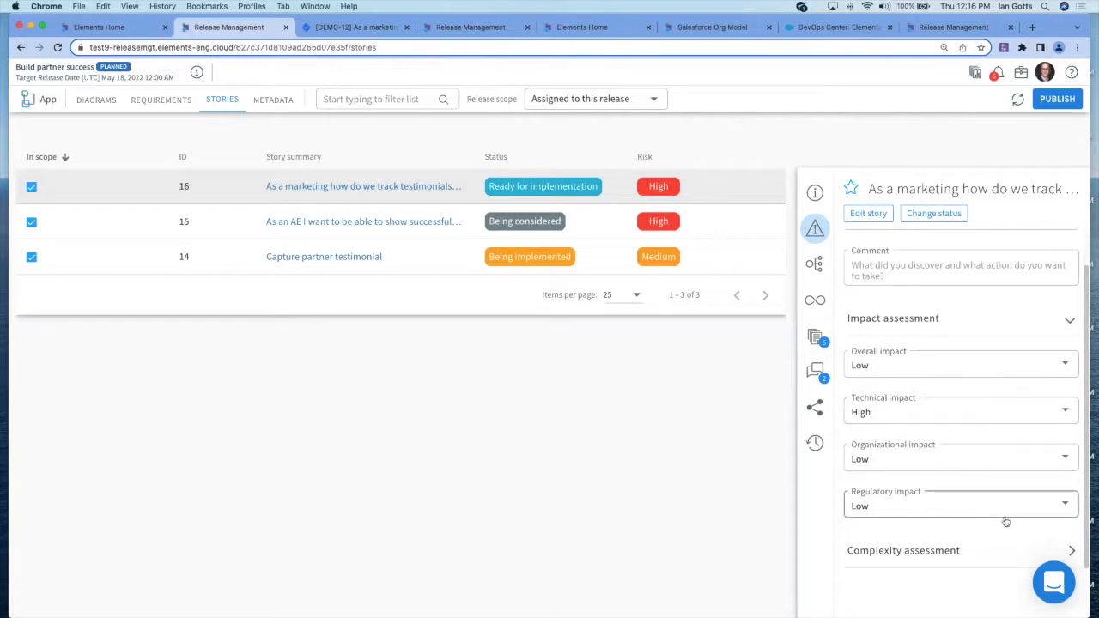
pyautogui.click(1070, 550)
pyautogui.scroll(-4, 986, 475)
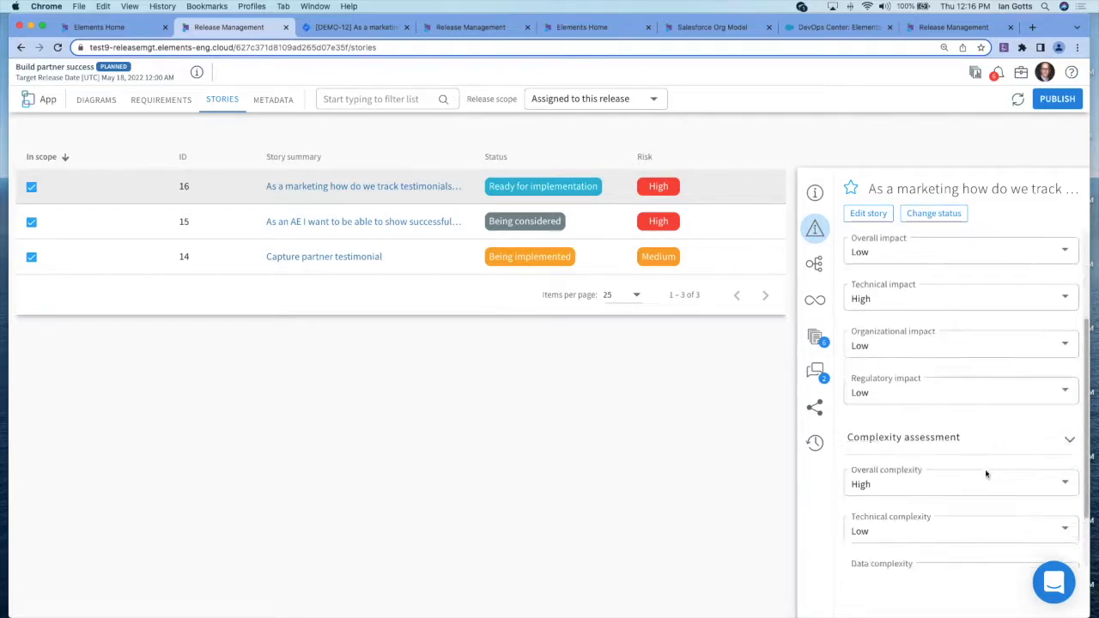
pyautogui.scroll(1, 986, 475)
pyautogui.scroll(5, 986, 475)
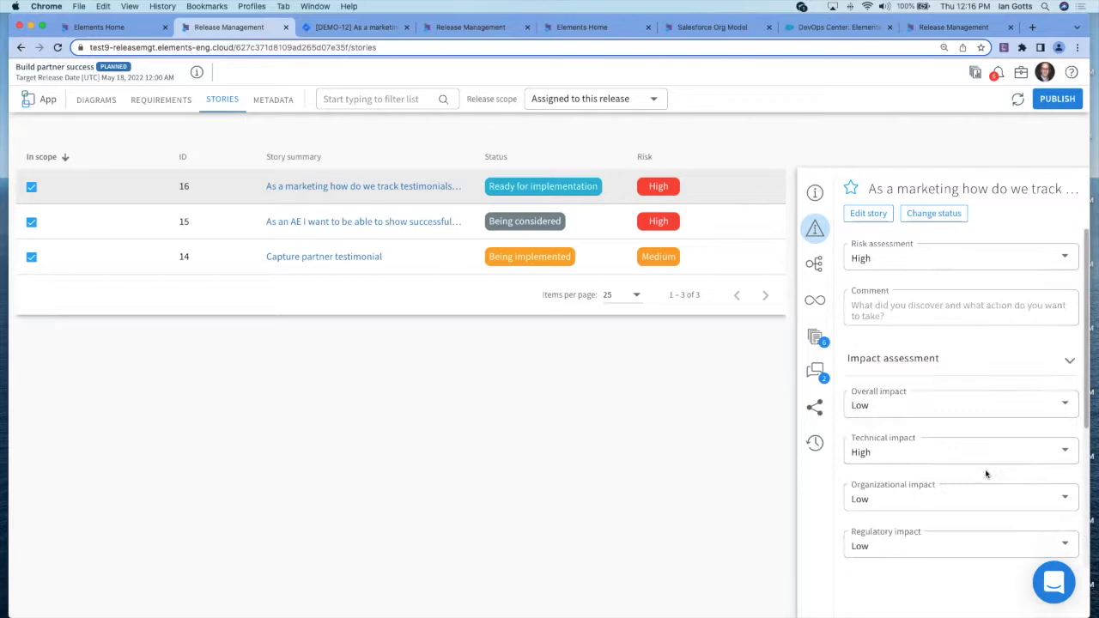
# Review the PSM metadata linked to the marketing testimonials story and its associated DevOps work items
pyautogui.click(815, 266)
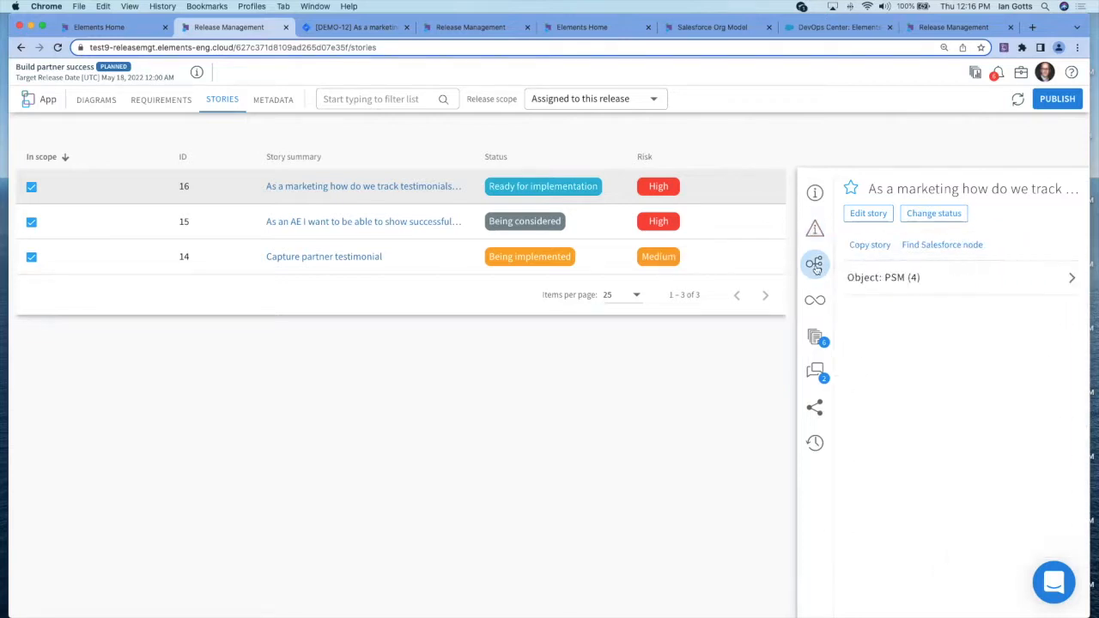
pyautogui.click(1070, 280)
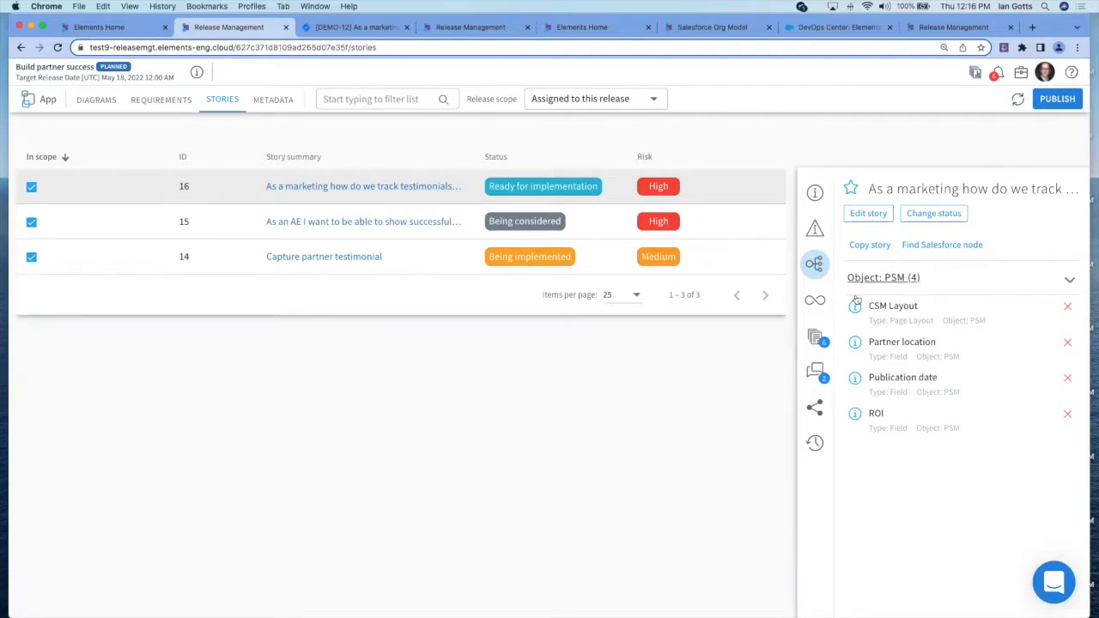
pyautogui.click(816, 301)
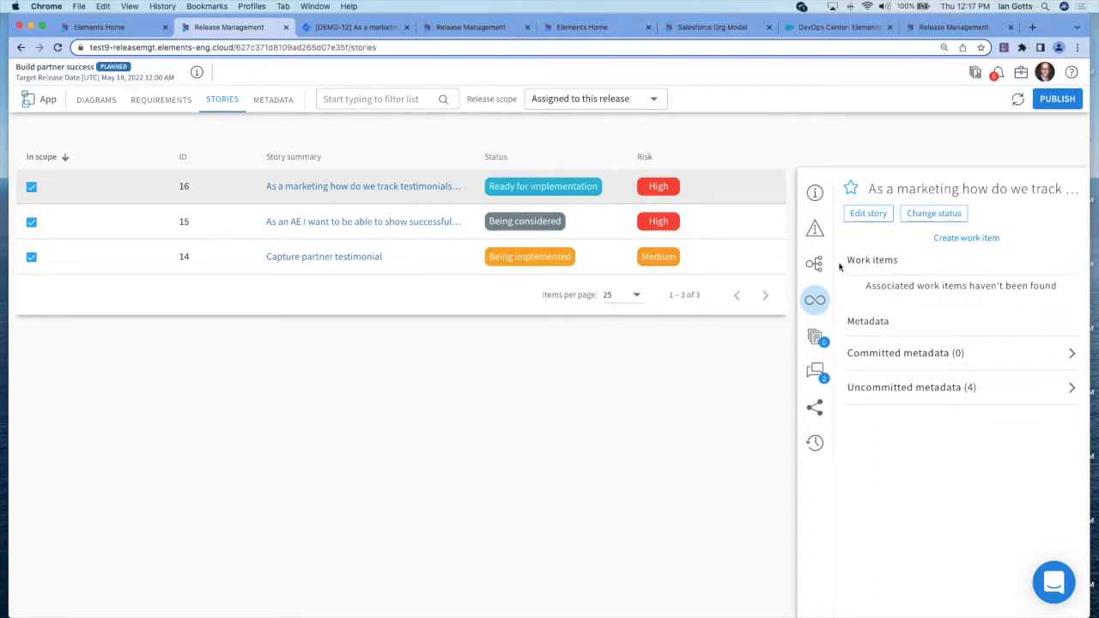
# Review the marketing testimonials story's attached documentation links and its open comments
pyautogui.click(816, 341)
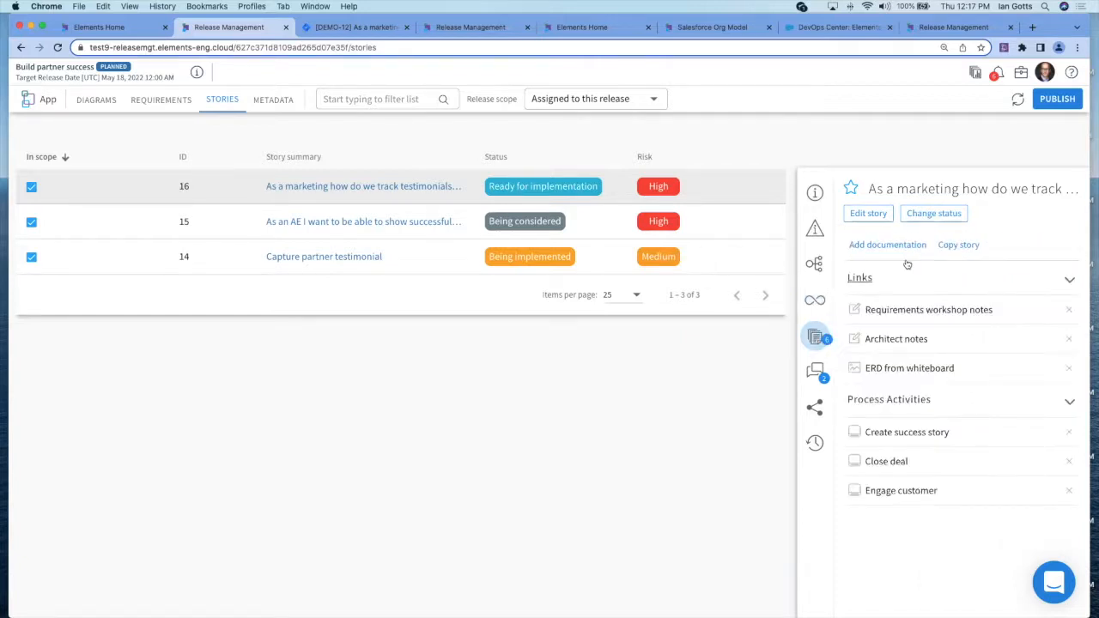
pyautogui.moveTo(964, 318)
pyautogui.moveTo(957, 369)
pyautogui.click(815, 372)
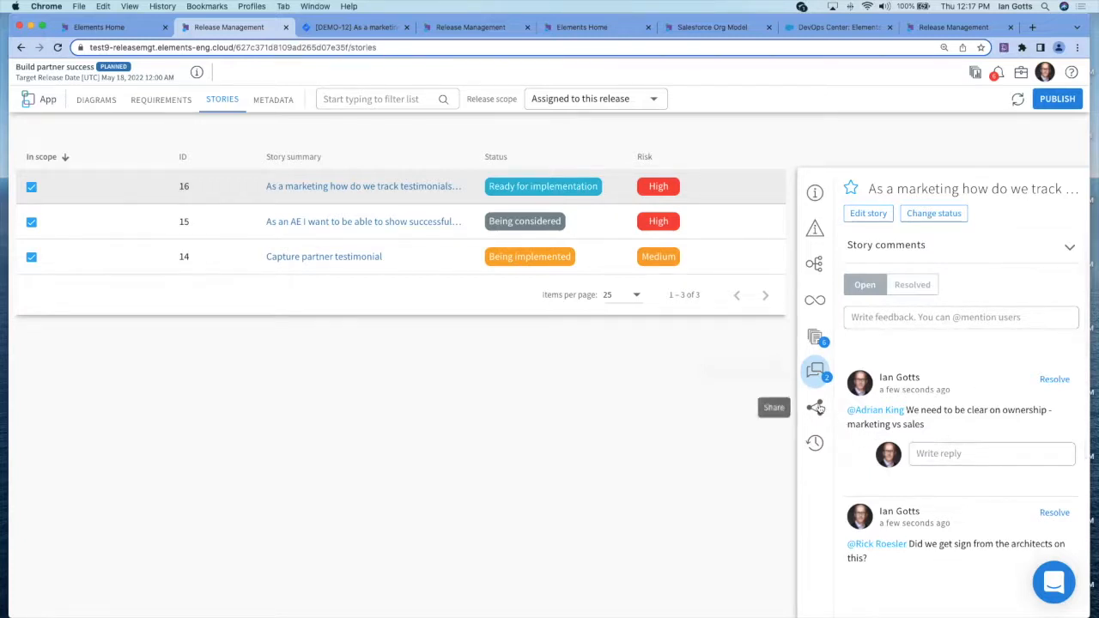
# View the marketing testimonials story's shareable URL and look through its change history
pyautogui.click(815, 408)
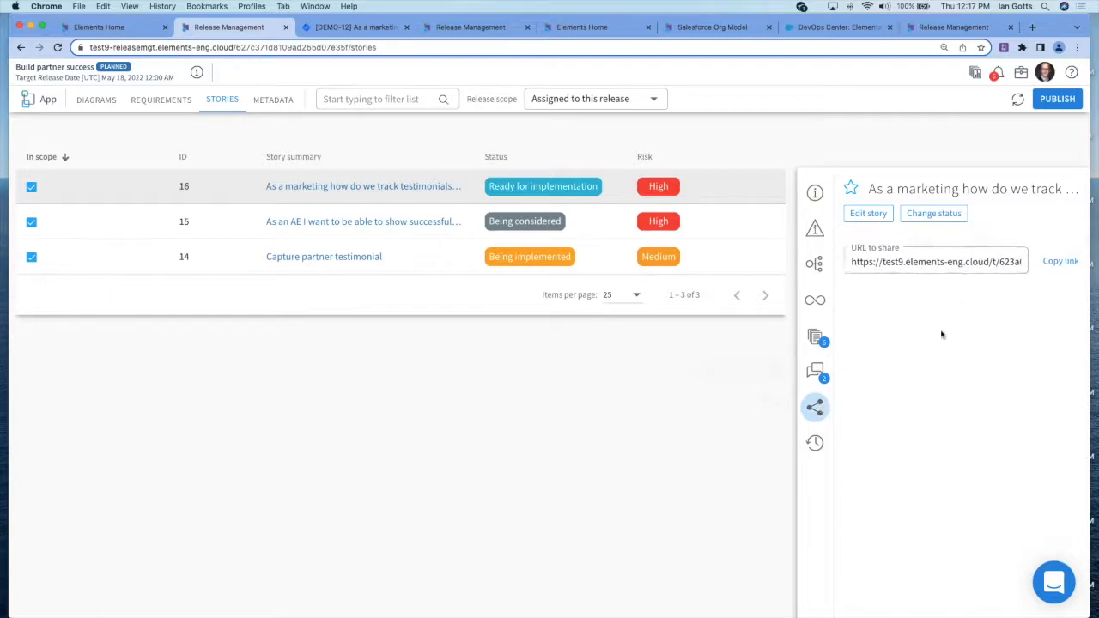
pyautogui.click(817, 442)
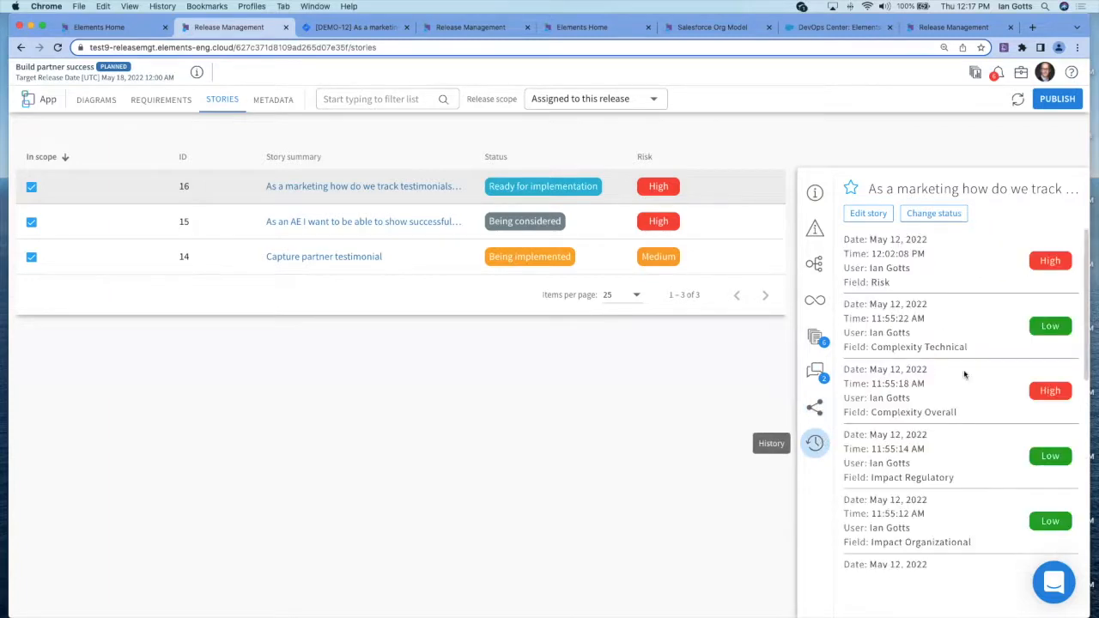
pyautogui.scroll(-1, 965, 375)
pyautogui.scroll(-5, 965, 374)
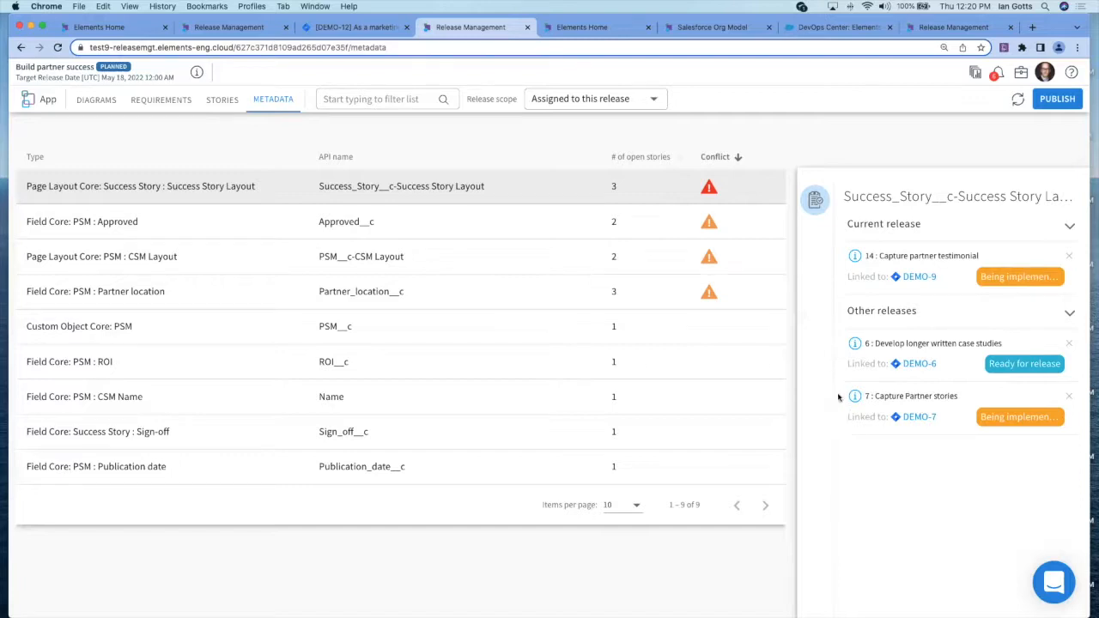
# Create a work item for story 16 in the Elements Integration Demo project with the subject "Track testimonials"
pyautogui.click(744, 224)
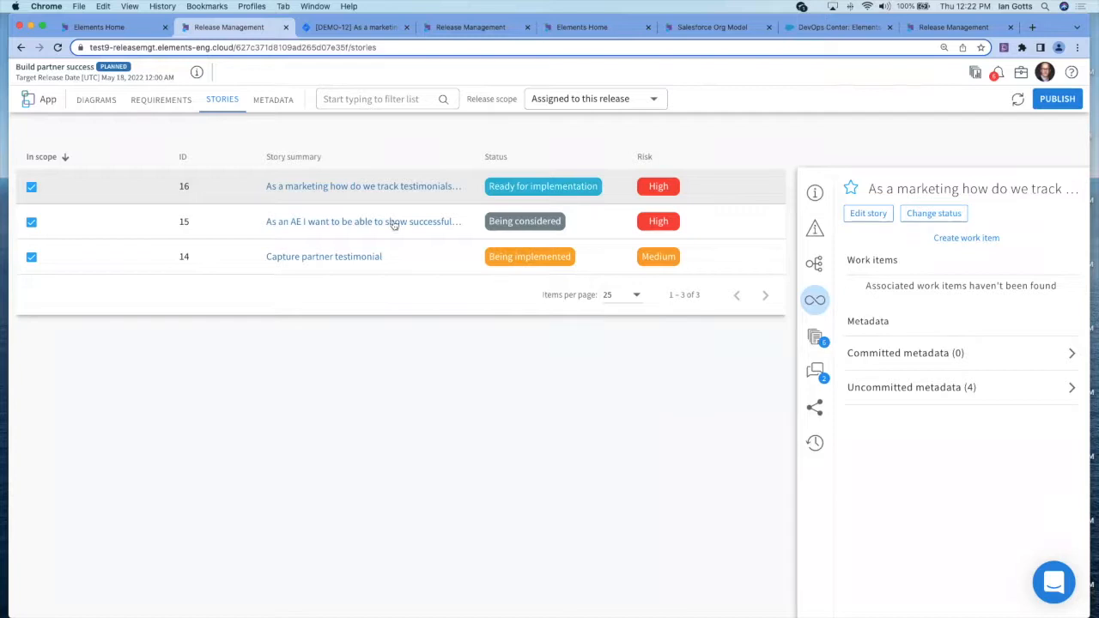
pyautogui.click(815, 298)
pyautogui.click(957, 239)
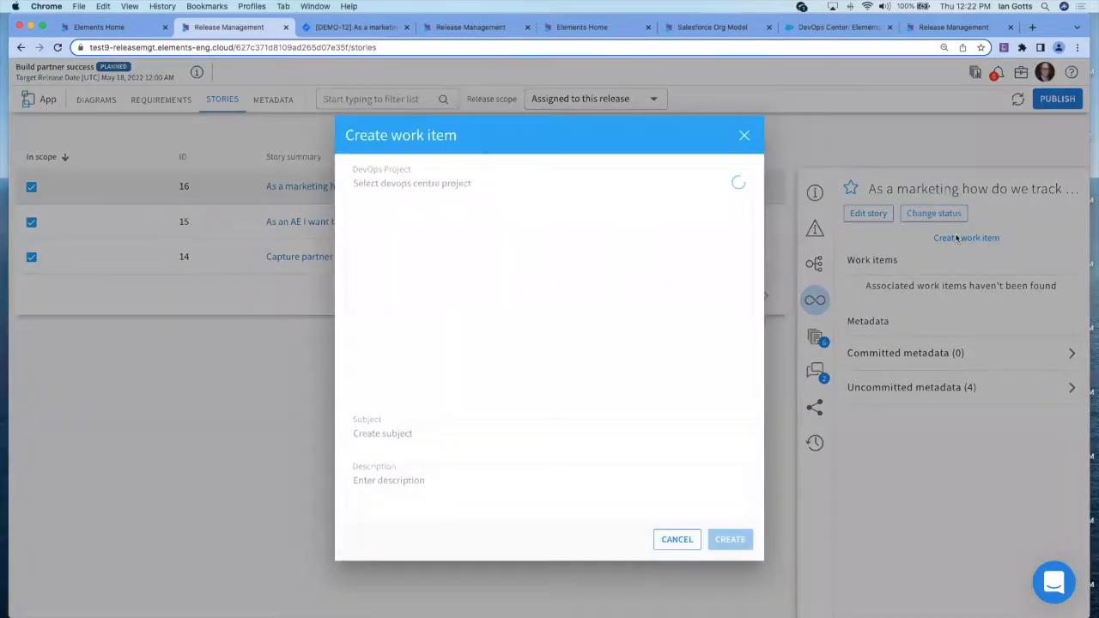
pyautogui.click(523, 277)
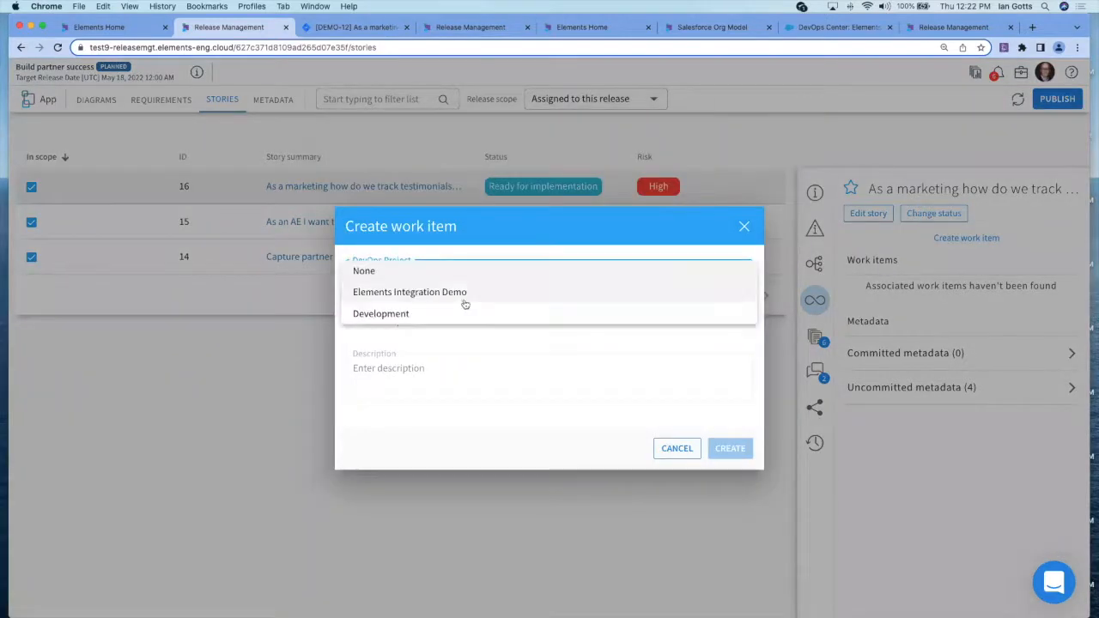
pyautogui.click(459, 292)
pyautogui.click(407, 320)
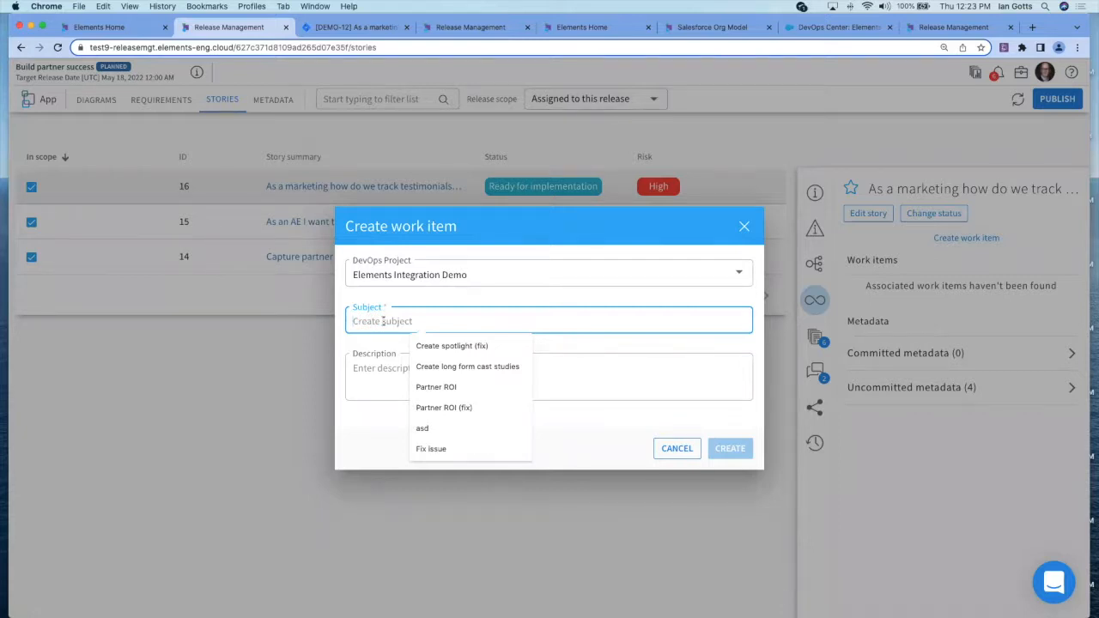
pyautogui.write('Track test')
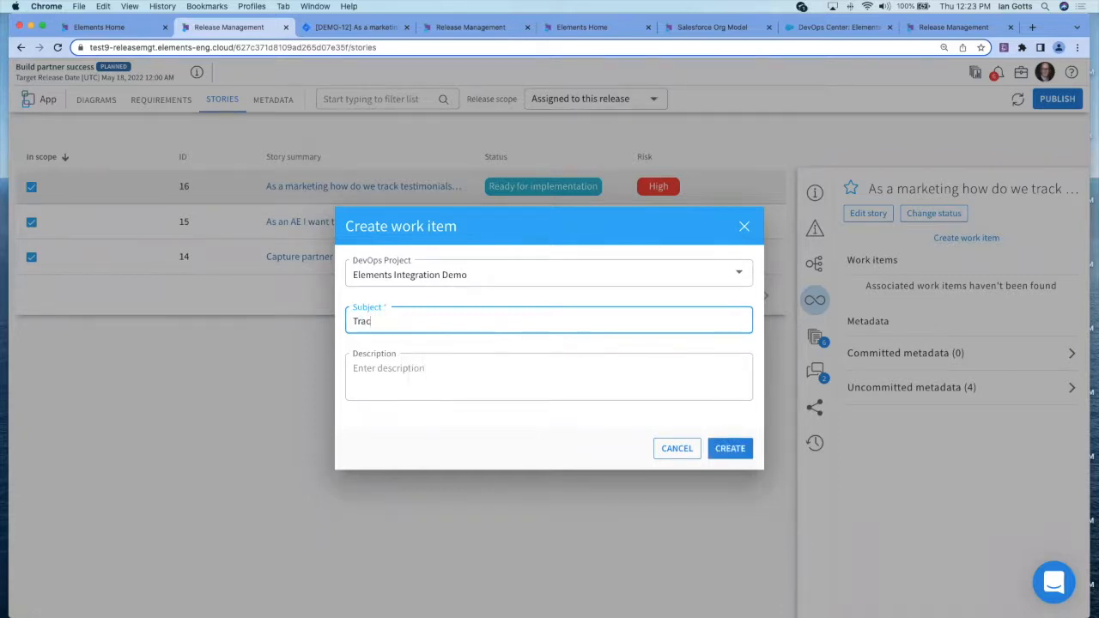
pyautogui.write('imonials')
pyautogui.click(714, 450)
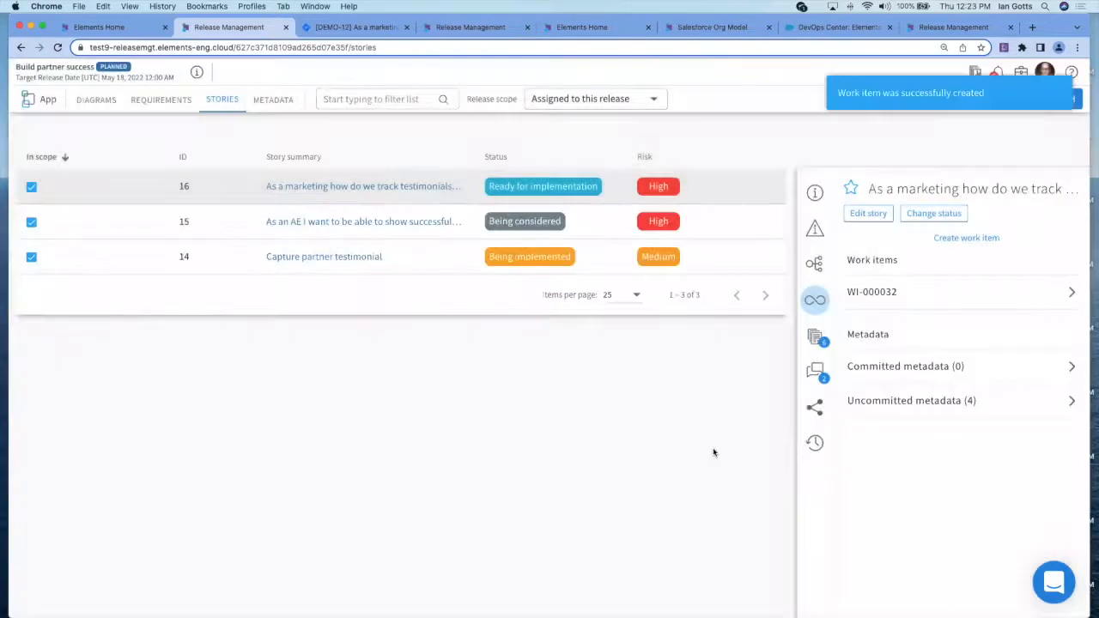
# Open the Track testimonials work item in DevOps Center and connect it to the dev1 development environment
pyautogui.click(1070, 293)
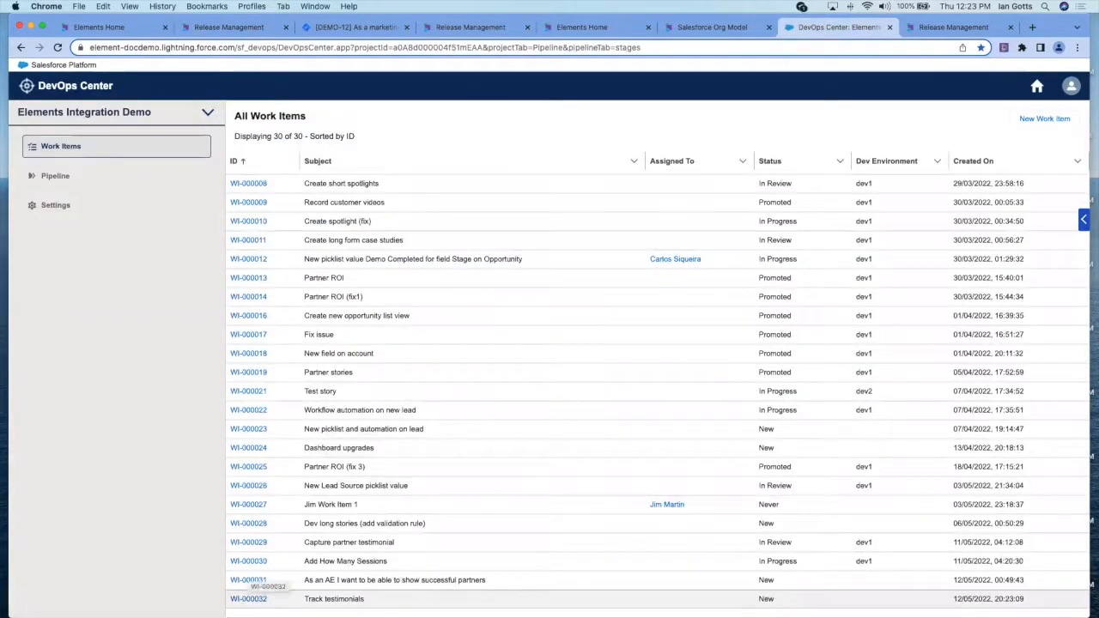
pyautogui.click(249, 600)
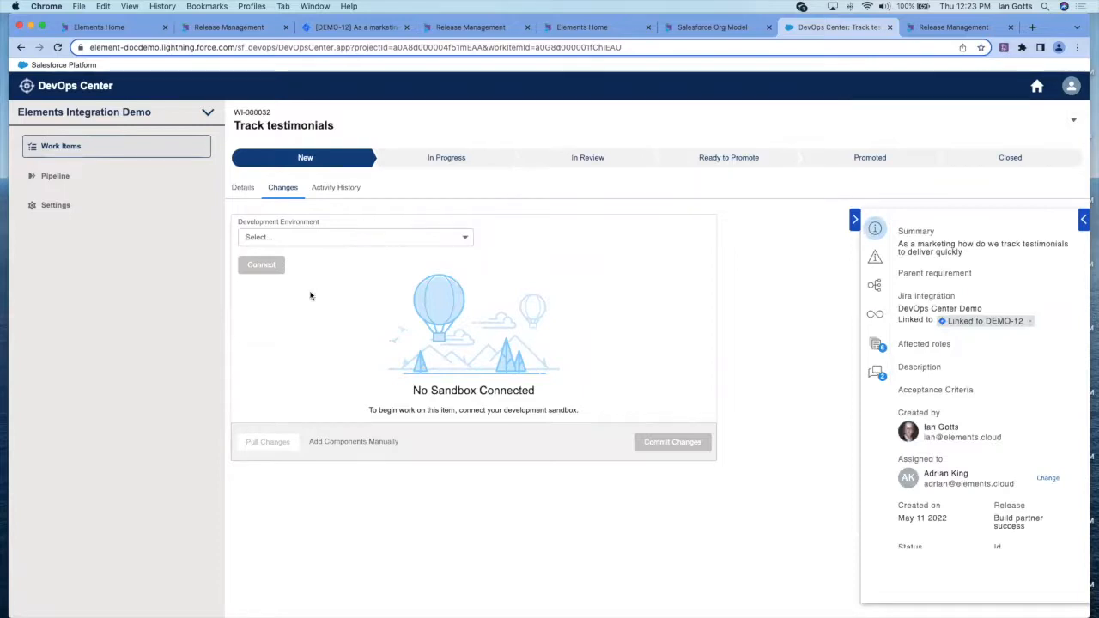
pyautogui.click(393, 244)
pyautogui.click(332, 260)
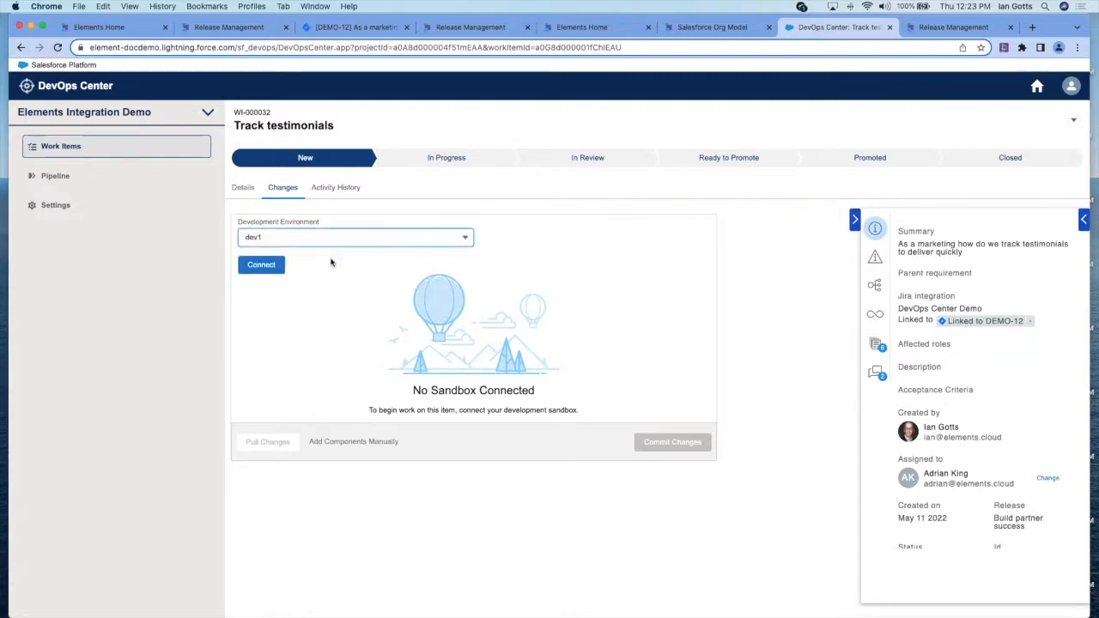
pyautogui.click(265, 264)
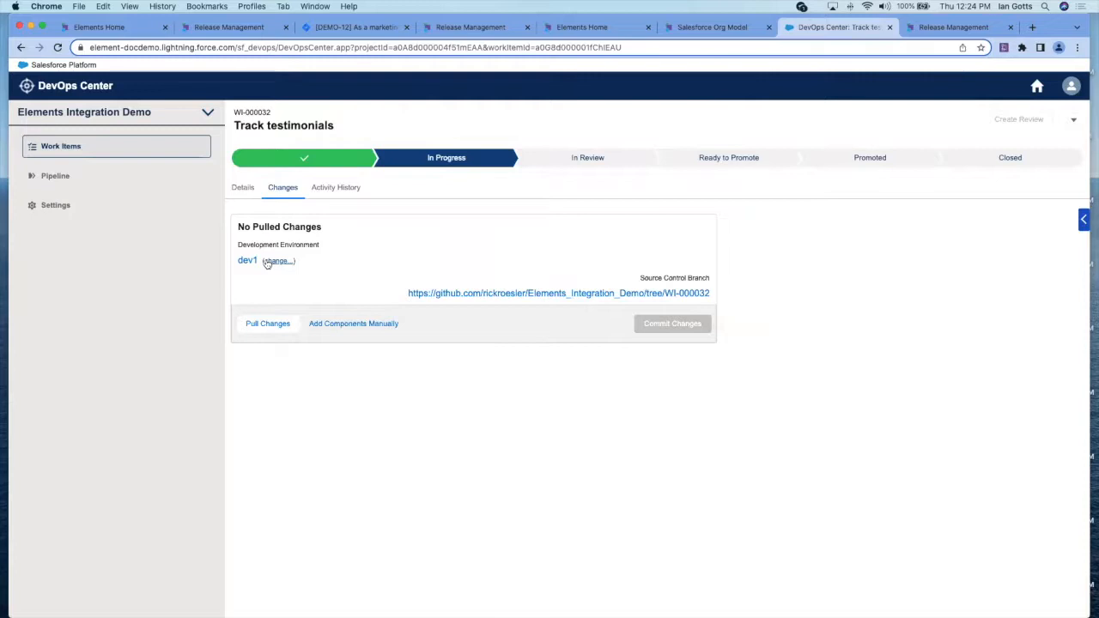
# Pull the changes from dev1 and select all PSM__c custom fields, PSM__c-CSM Layout, PSM__c-en_US and the PSM__c object for the commit
pyautogui.click(258, 332)
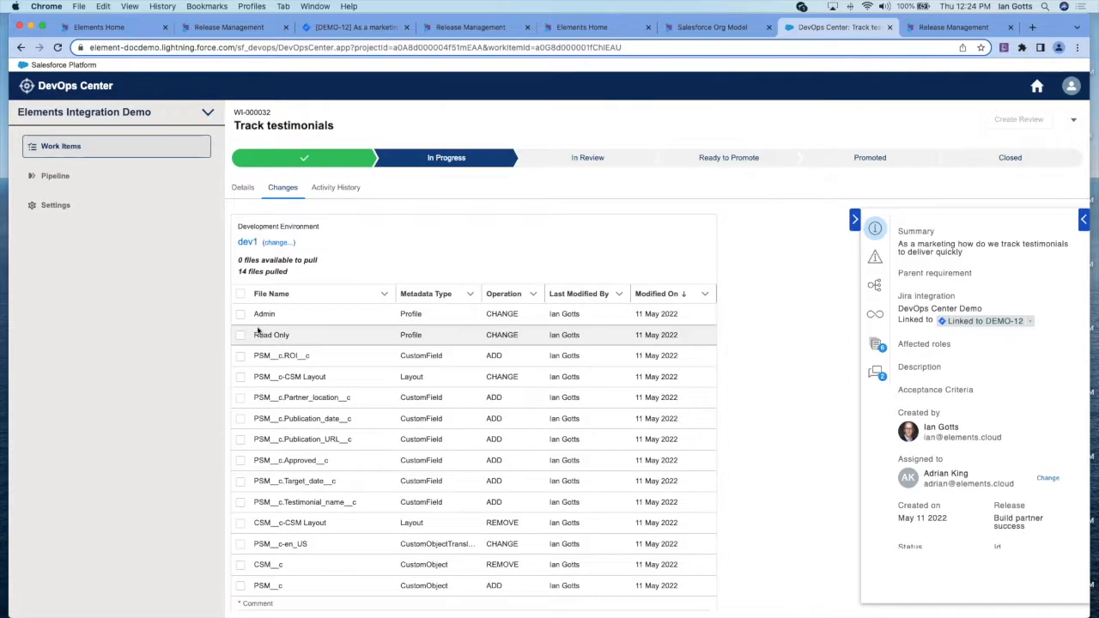
pyautogui.click(240, 397)
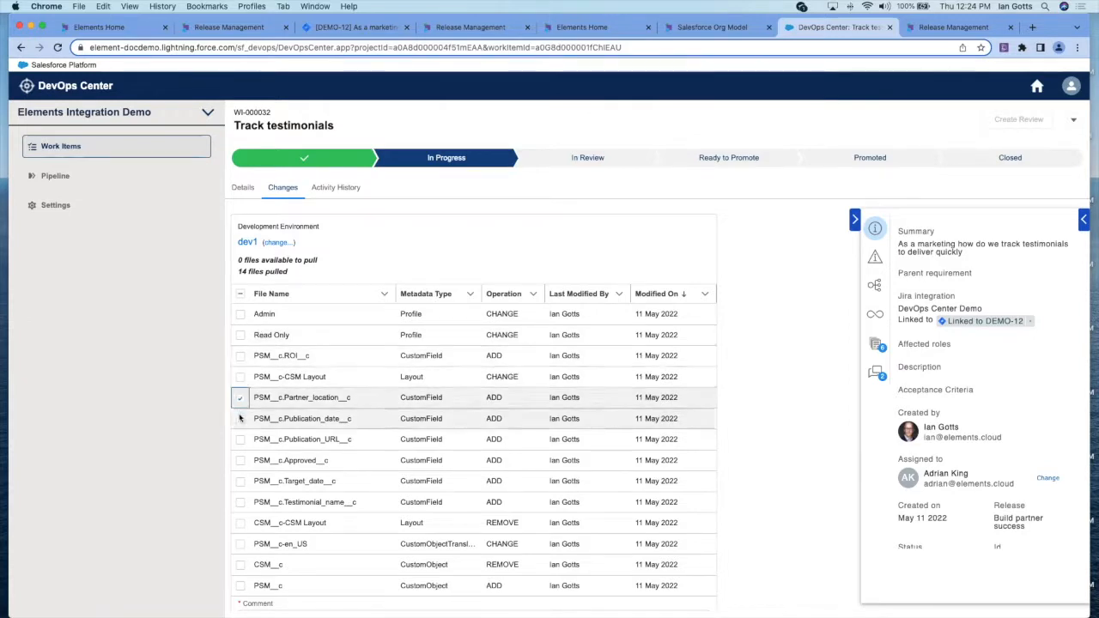
pyautogui.click(241, 418)
pyautogui.click(240, 439)
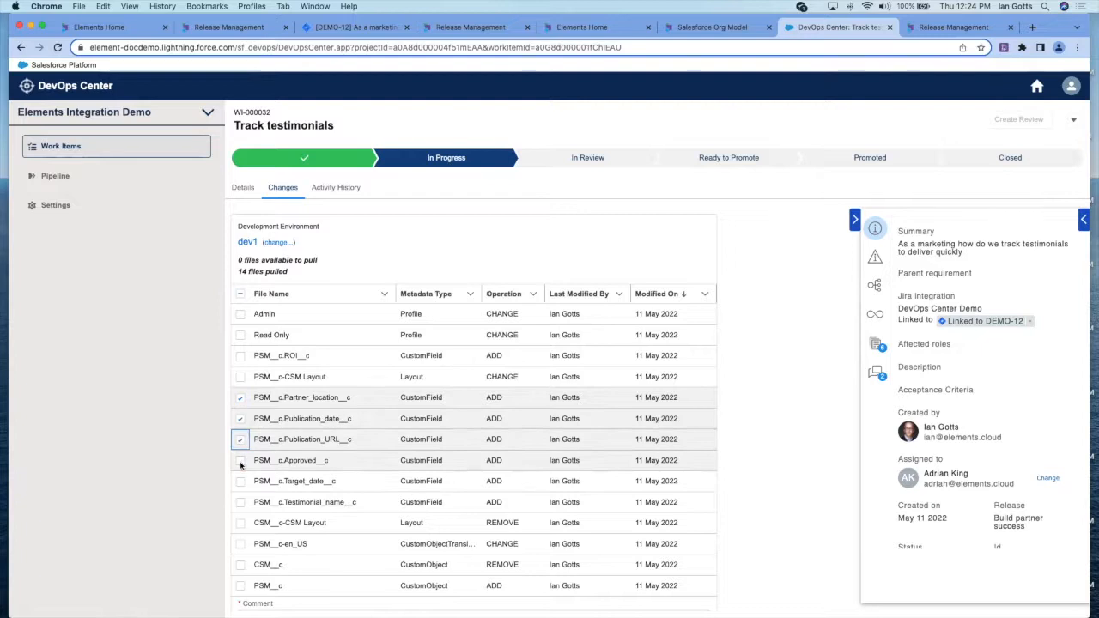
pyautogui.click(241, 460)
pyautogui.click(240, 481)
pyautogui.click(241, 502)
pyautogui.click(240, 544)
pyautogui.scroll(-2, 249, 533)
pyautogui.click(240, 497)
pyautogui.scroll(2, 310, 486)
pyautogui.click(240, 320)
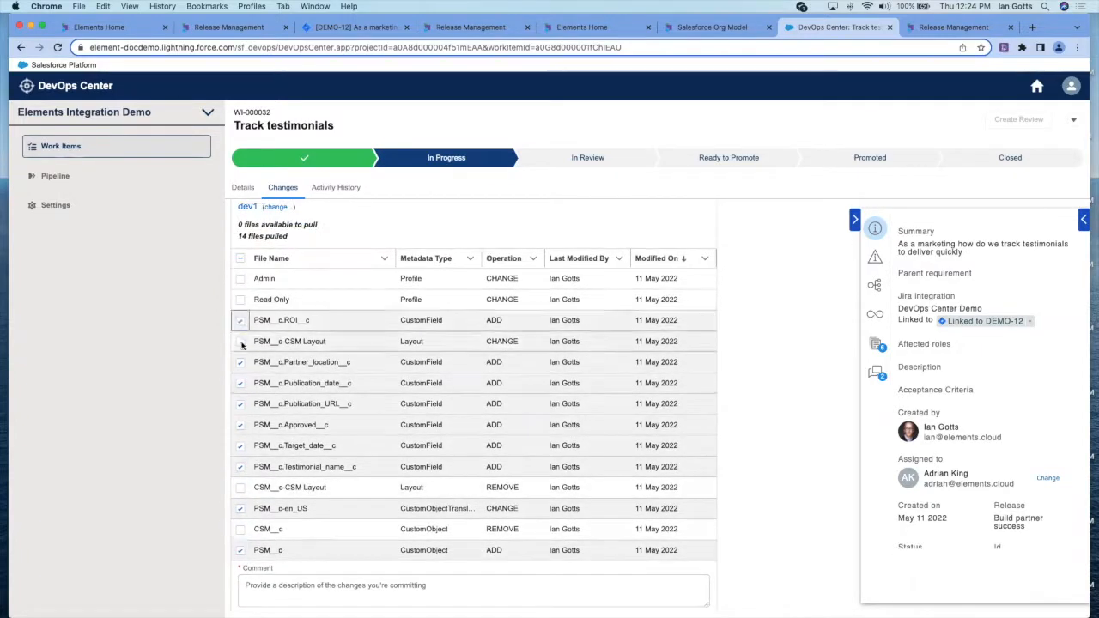
pyautogui.click(241, 341)
# Commit the selected metadata changes with the comment "First release of this new app"
pyautogui.scroll(-2, 249, 378)
pyautogui.click(276, 509)
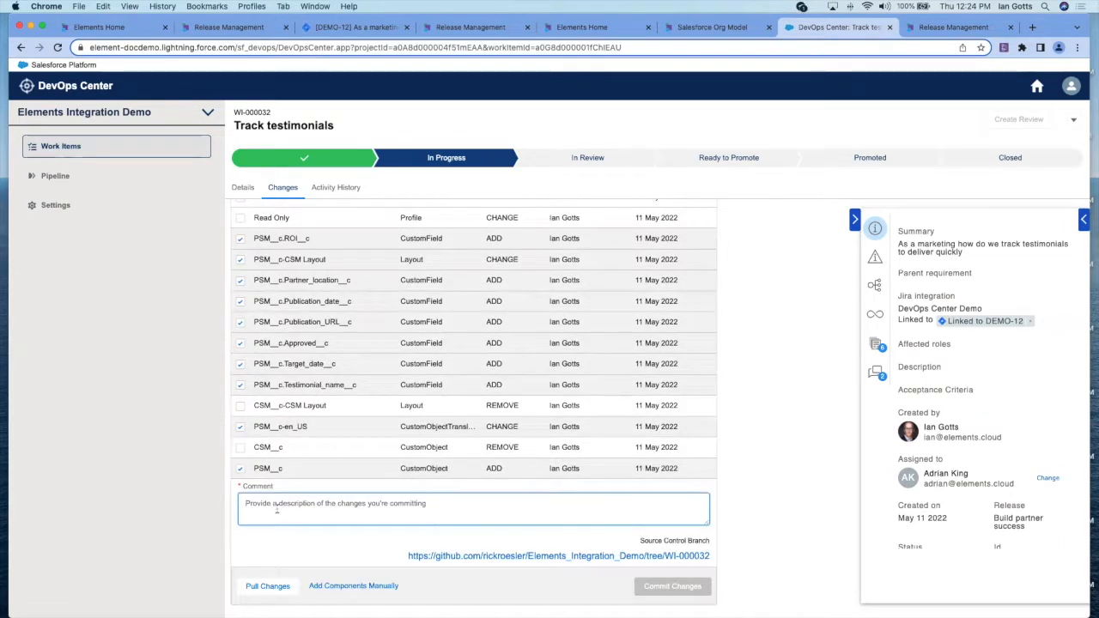
pyautogui.write('First')
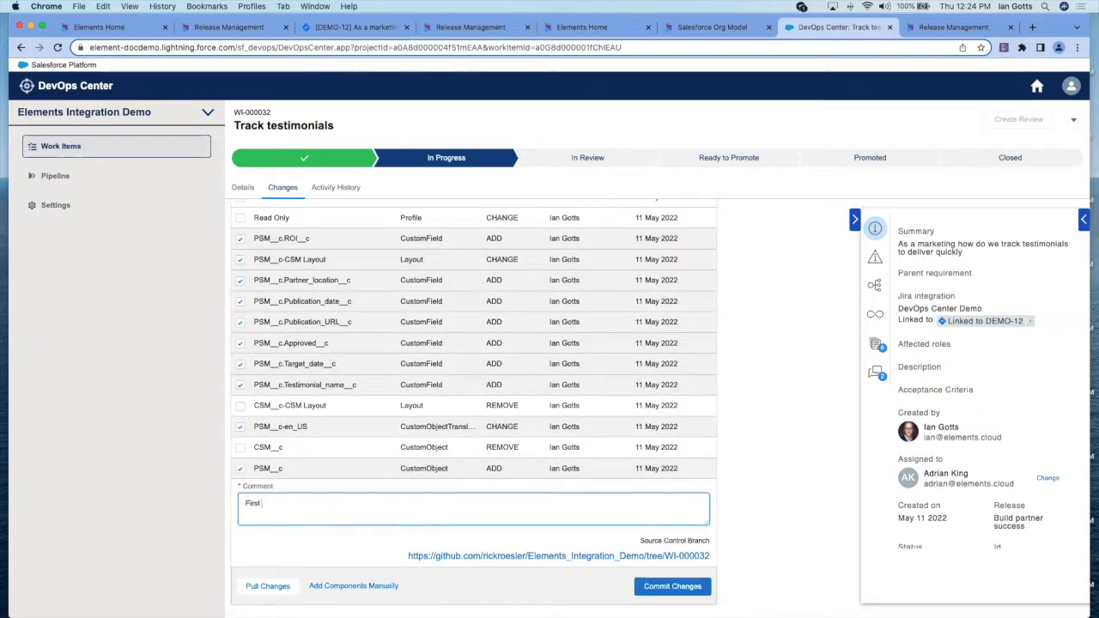
pyautogui.write(' release of this new app')
pyautogui.click(668, 587)
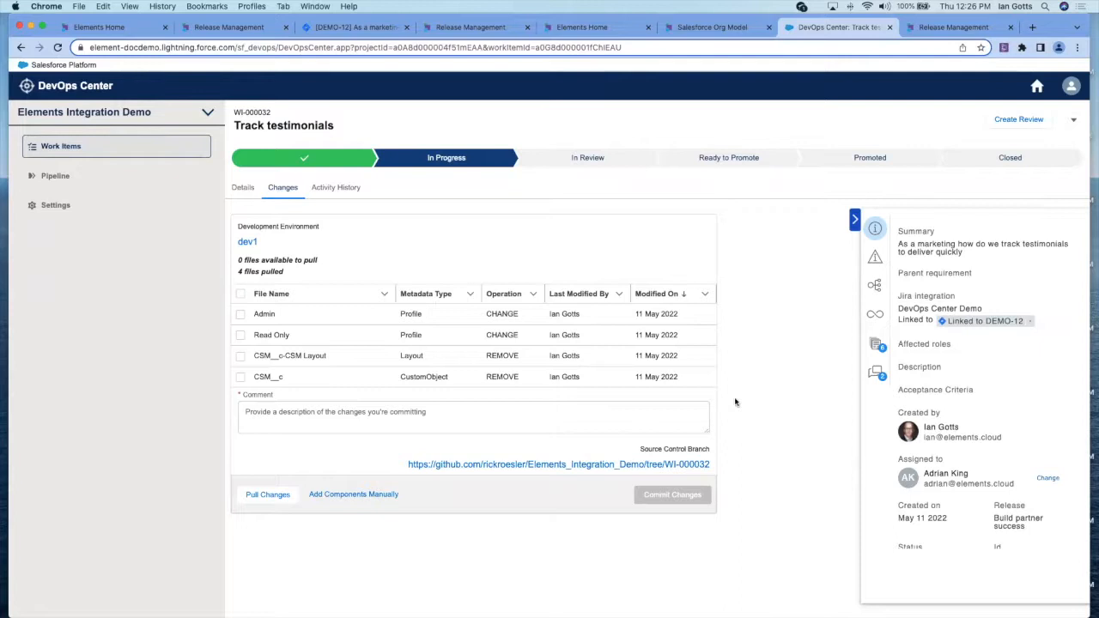
# Create a review for the Track testimonials work item and mark it as ready to promote
pyautogui.click(1003, 120)
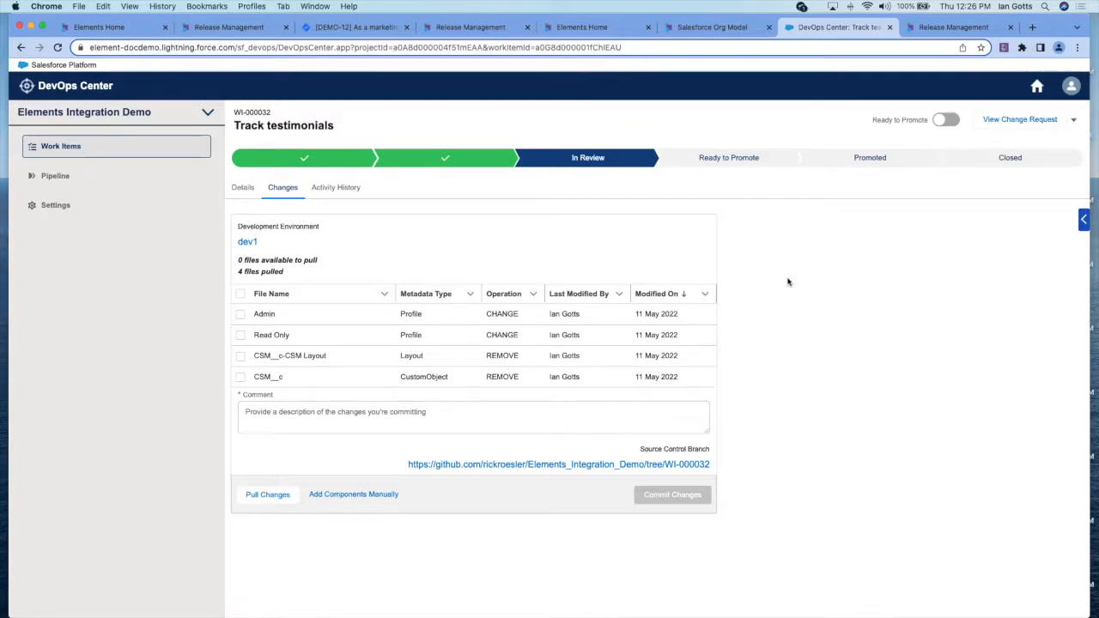
pyautogui.click(948, 121)
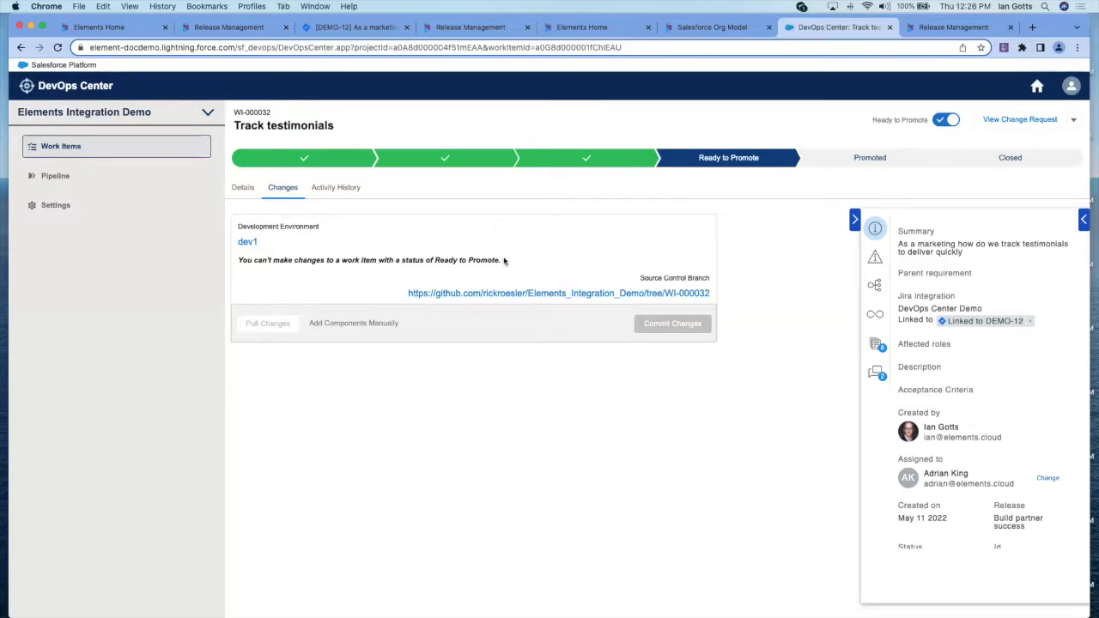
# Promote the approved Track testimonials work item to the UAT stage in the pipeline, keeping the default promotion and test options
pyautogui.click(74, 178)
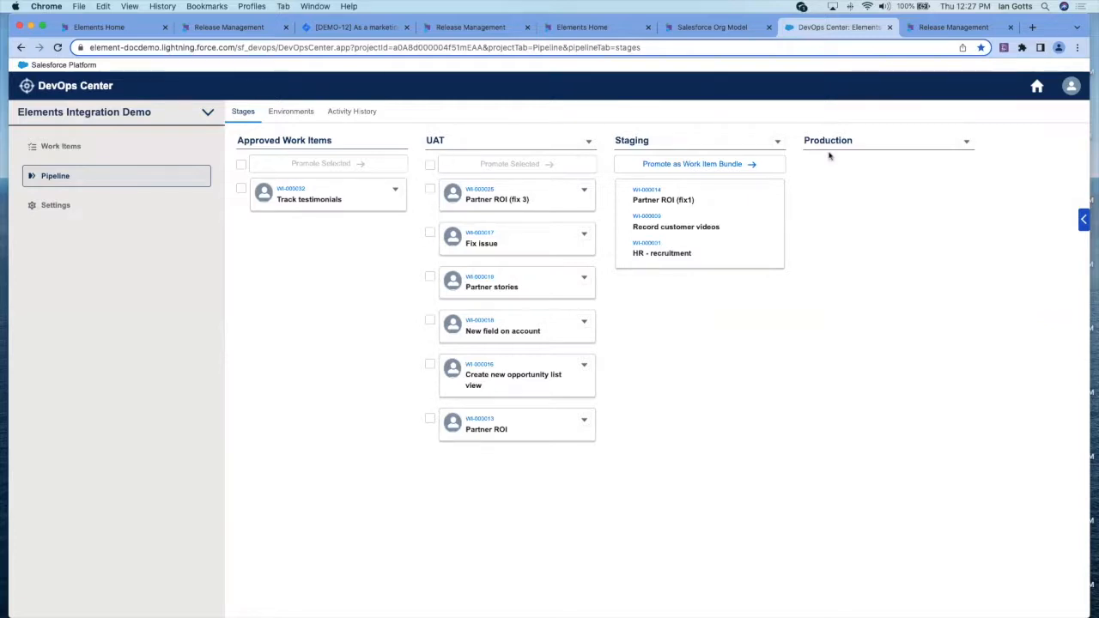
pyautogui.click(241, 190)
pyautogui.click(309, 165)
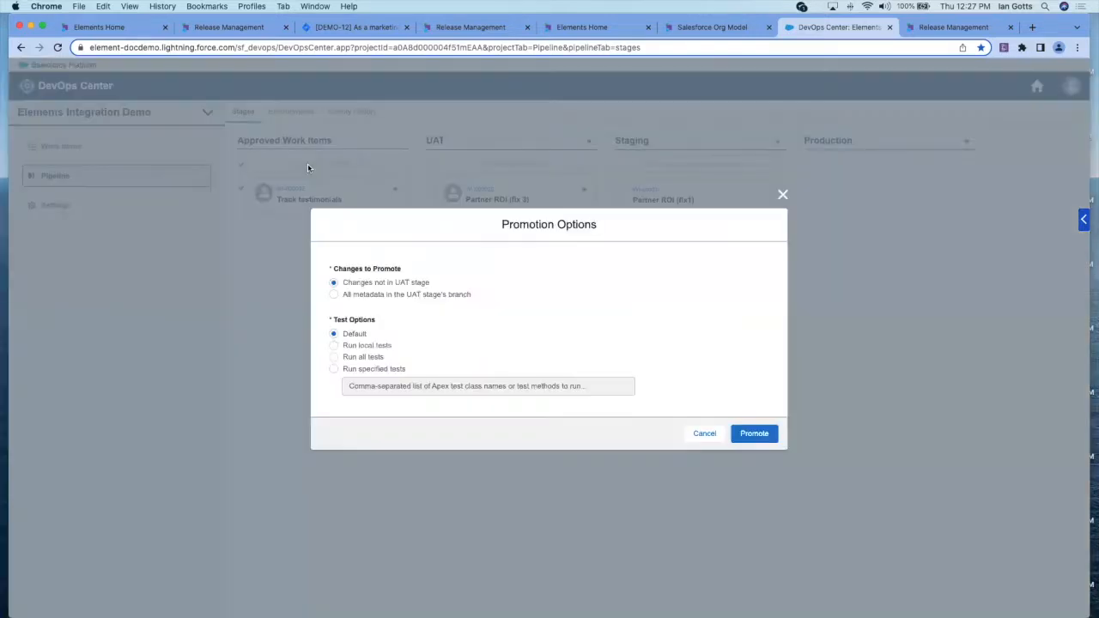
pyautogui.click(754, 434)
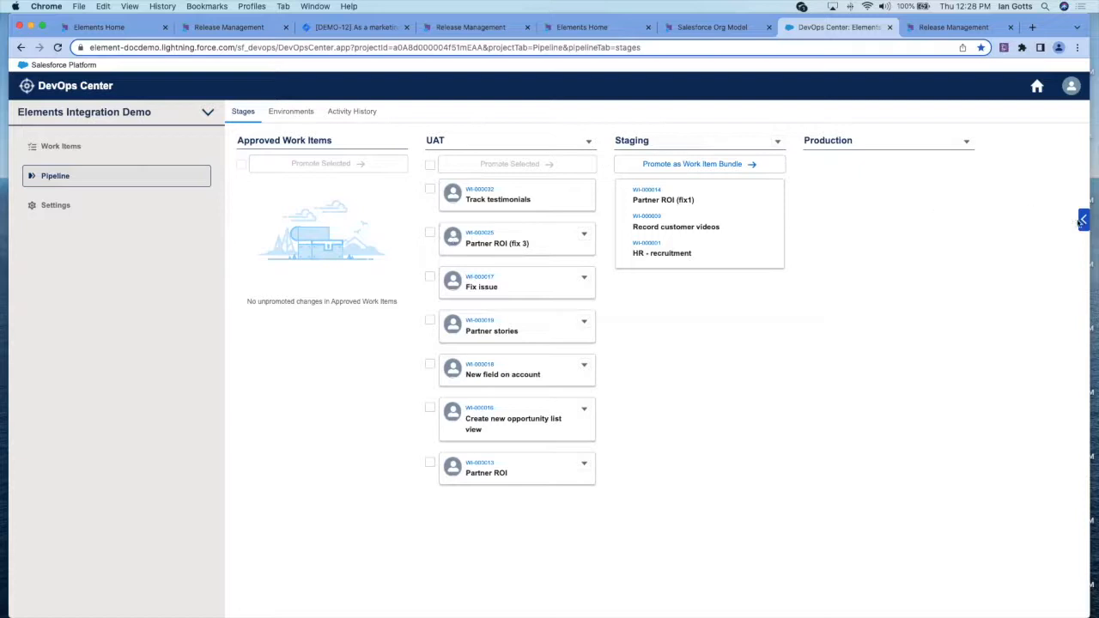
# Review the promoted work item's status and committed metadata on story 16 in Elements Release Management and on the linked DEMO-12 issue in Jira
pyautogui.press('super+2')
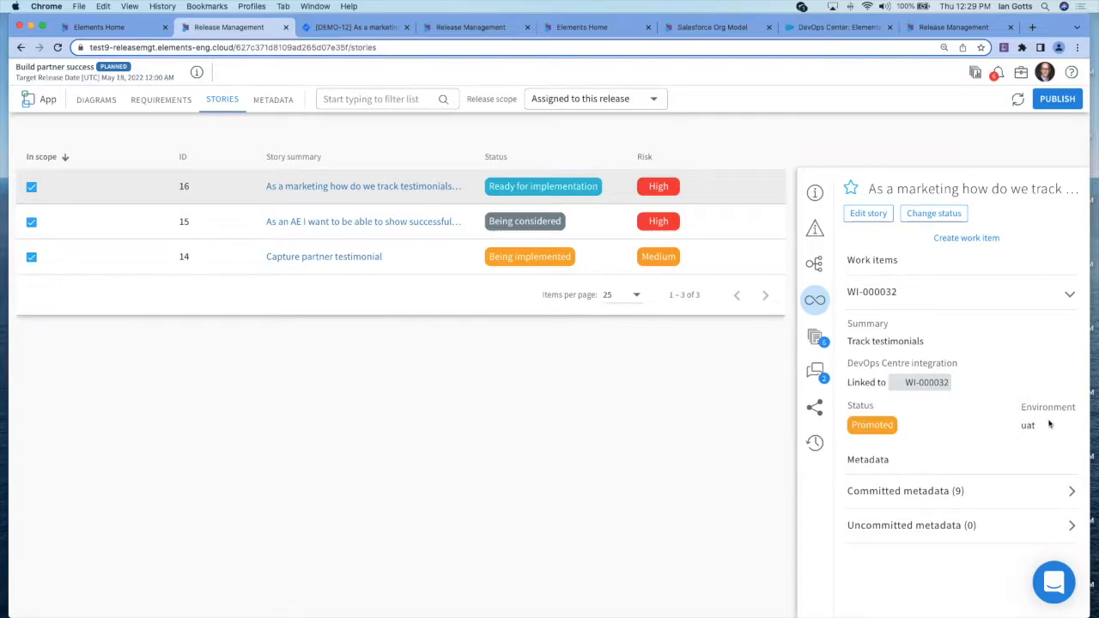
pyautogui.click(1067, 491)
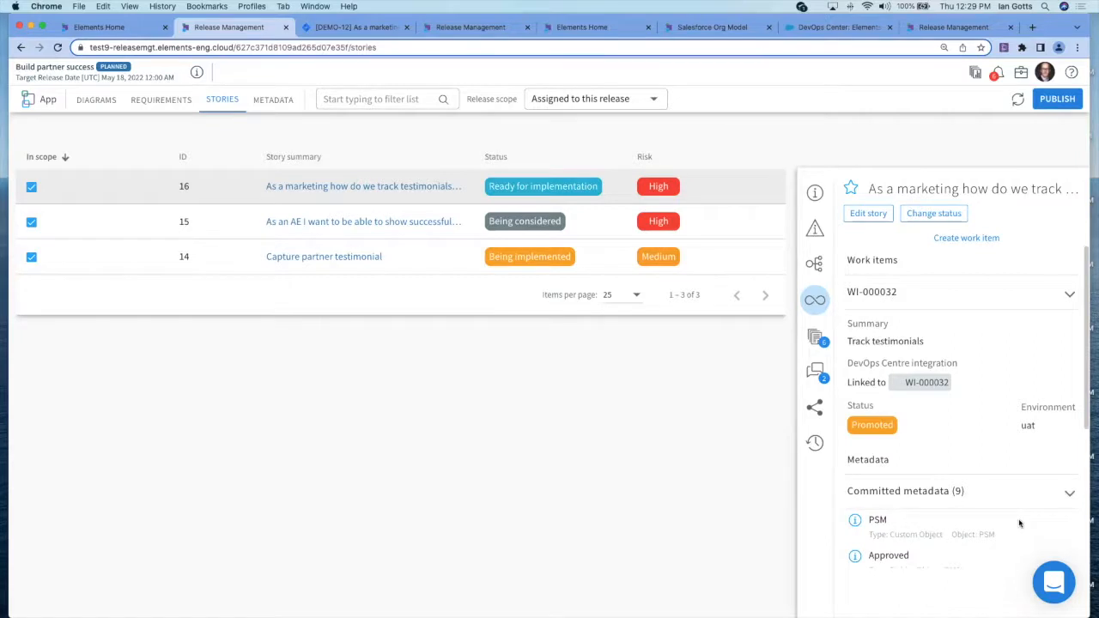
pyautogui.scroll(-2, 1020, 523)
pyautogui.scroll(-3, 1021, 523)
pyautogui.scroll(2, 1020, 523)
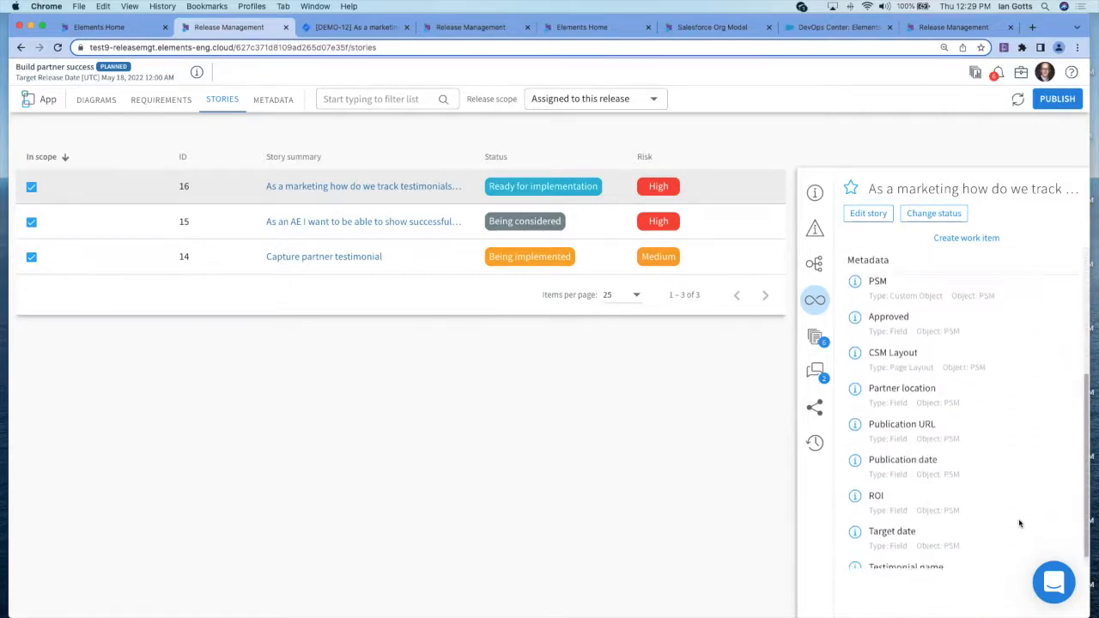
pyautogui.moveTo(1020, 523)
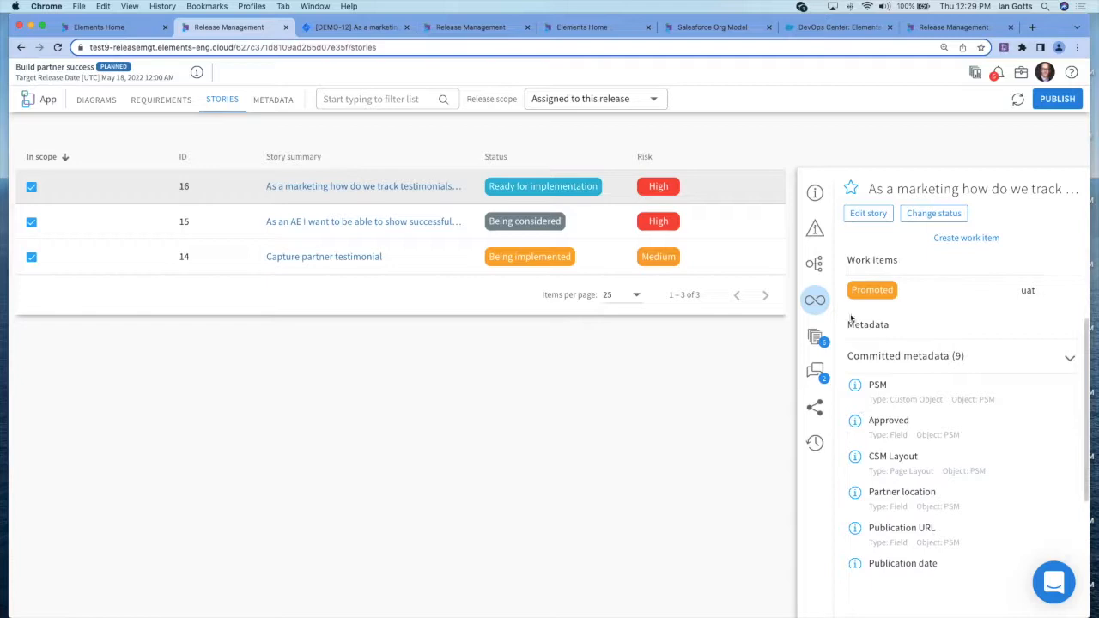
pyautogui.click(366, 28)
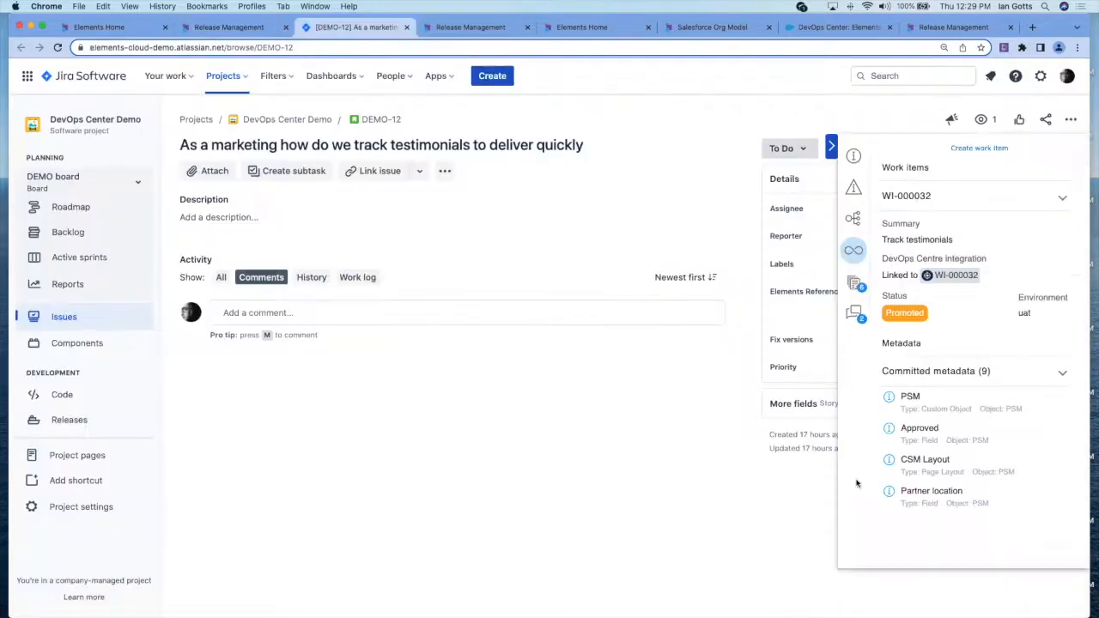